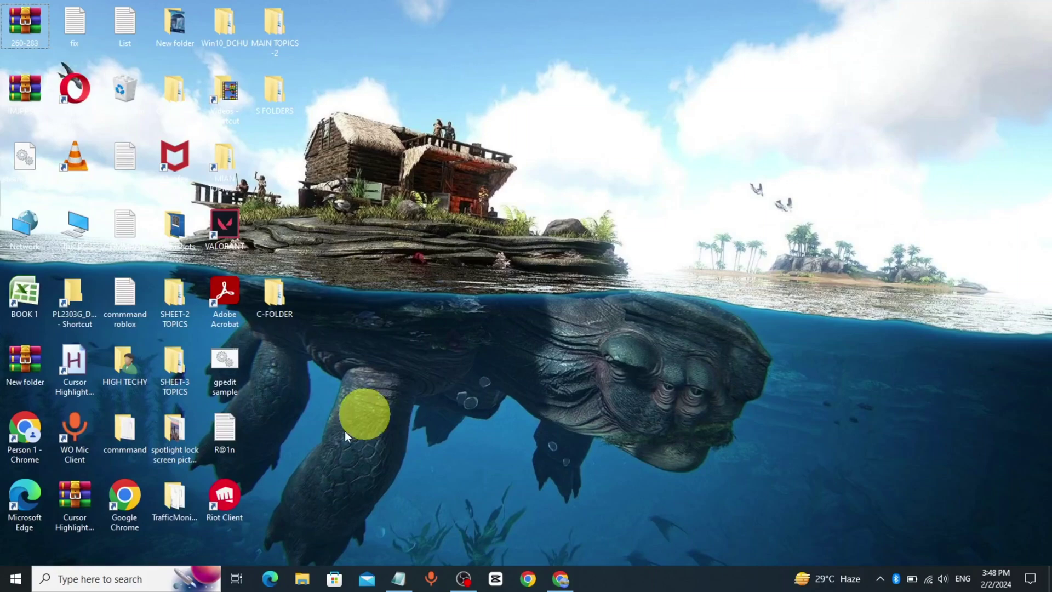
Search for POWER and launch Windows PowerShell as administrator.
click(99, 580)
text(POWER)
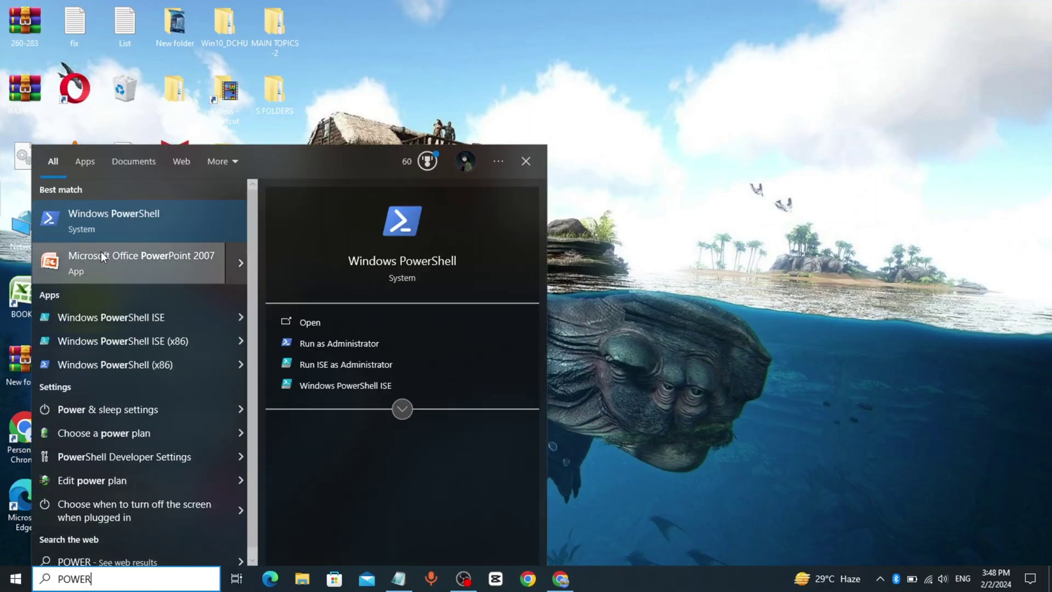
right_click(133, 224)
click(209, 239)
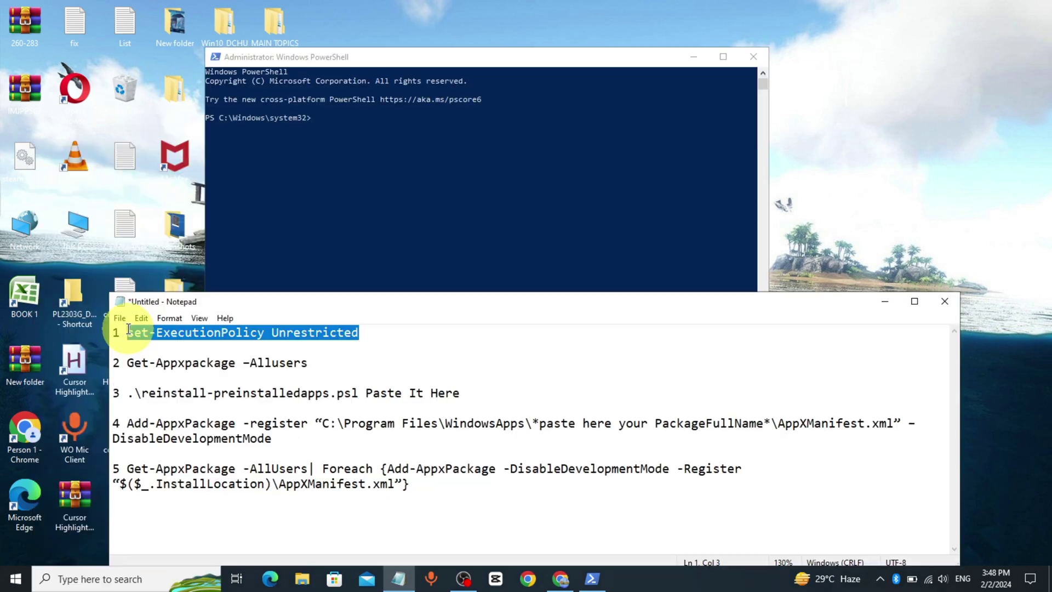
Paste and run set-ExecutionPolicy Unrestricted from Notepad line 1, confirming the policy change.
right_click(201, 339)
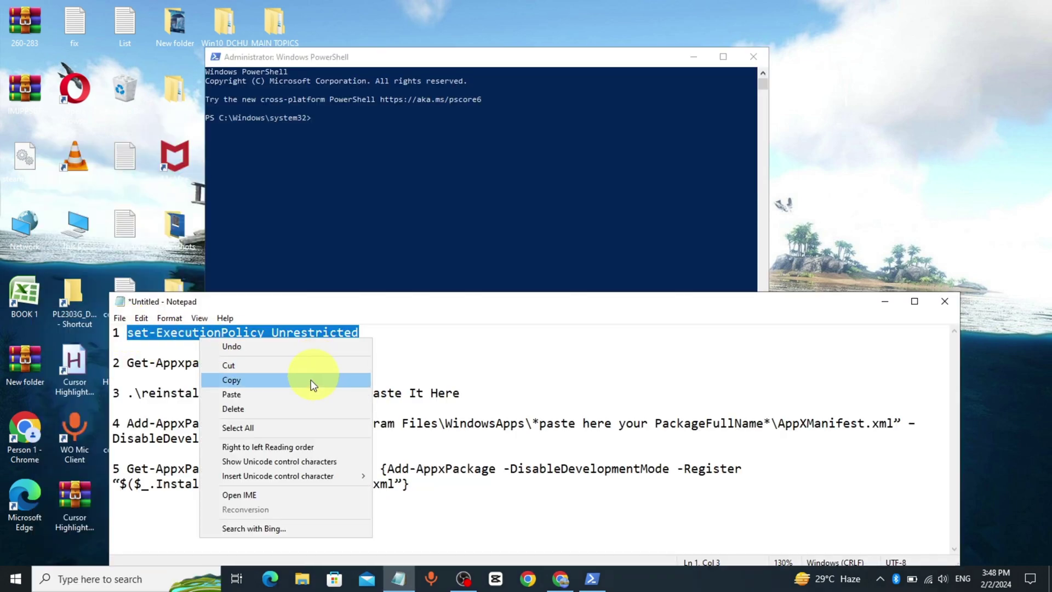
click(311, 380)
click(535, 200)
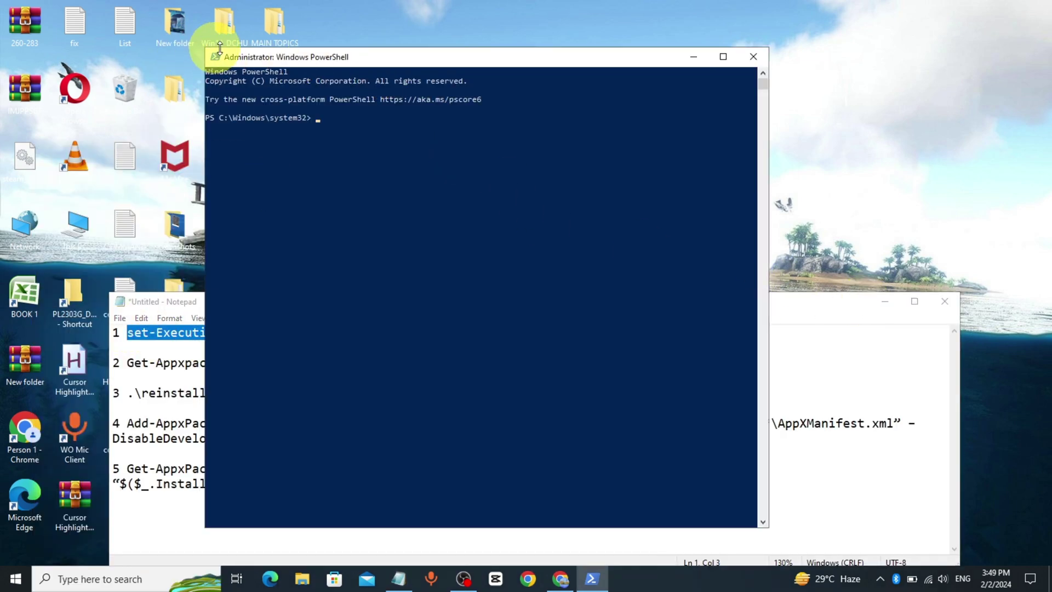
click(216, 57)
click(247, 162)
click(338, 195)
key(Return)
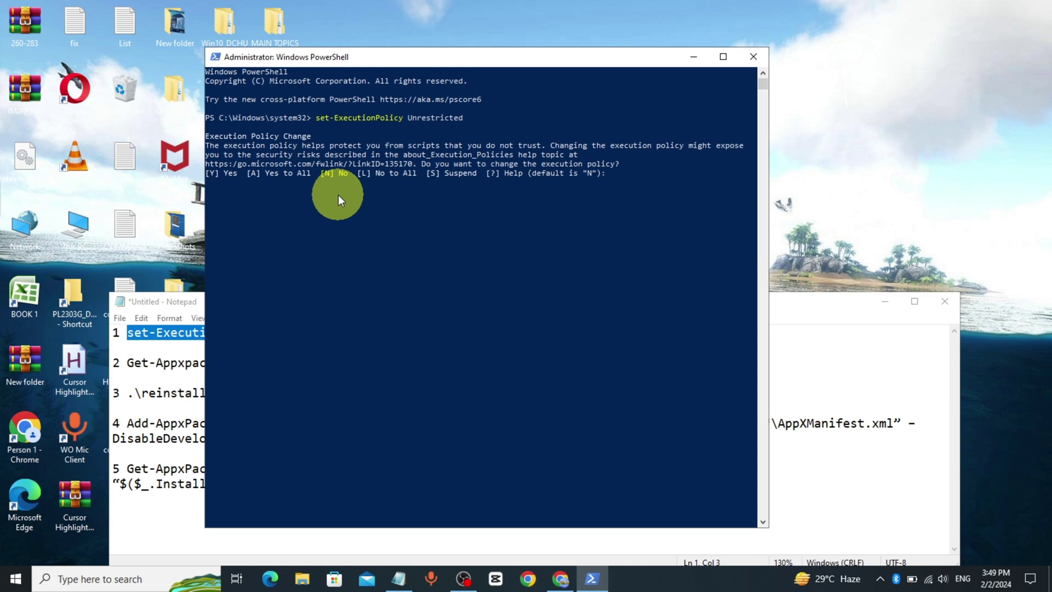
text(Y)
key(Return)
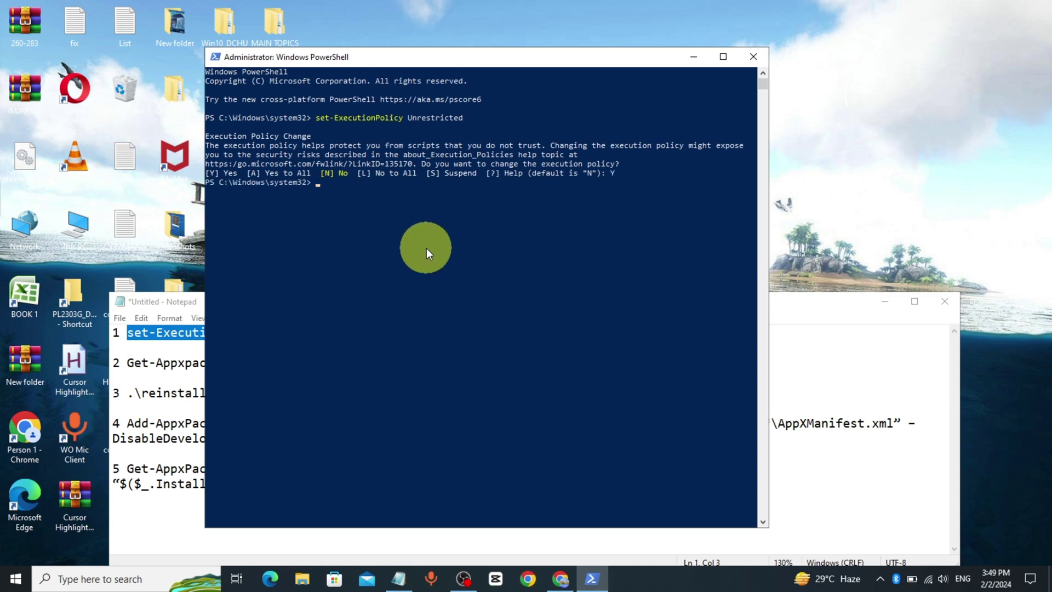
Copy 'Get-Appxpackage -Allusers' from Notepad line 2 and paste it at the PowerShell prompt.
click(813, 333)
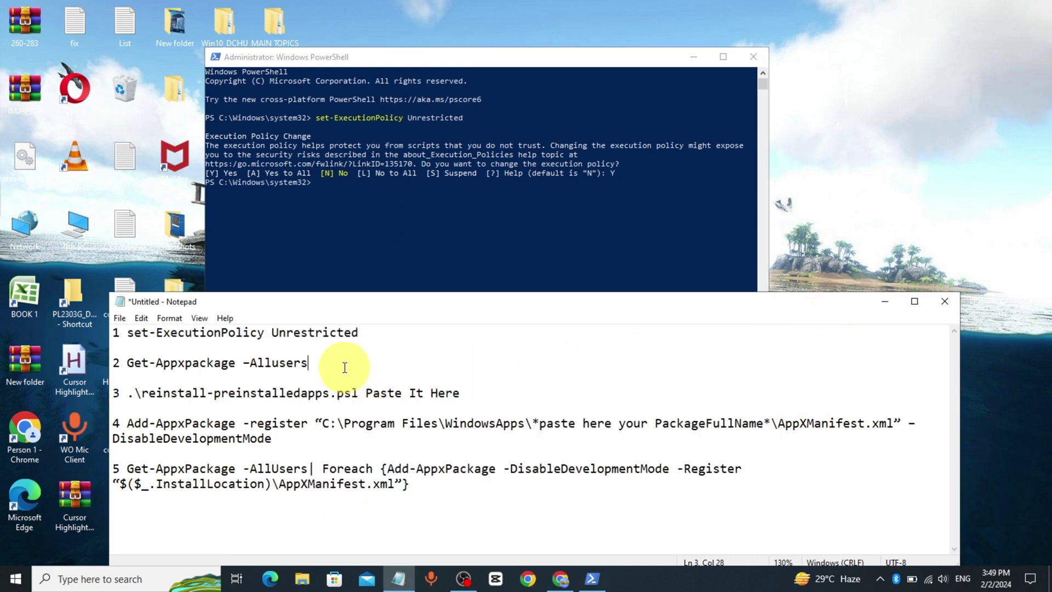
drag(308, 363, 115, 363)
drag(308, 362, 154, 363)
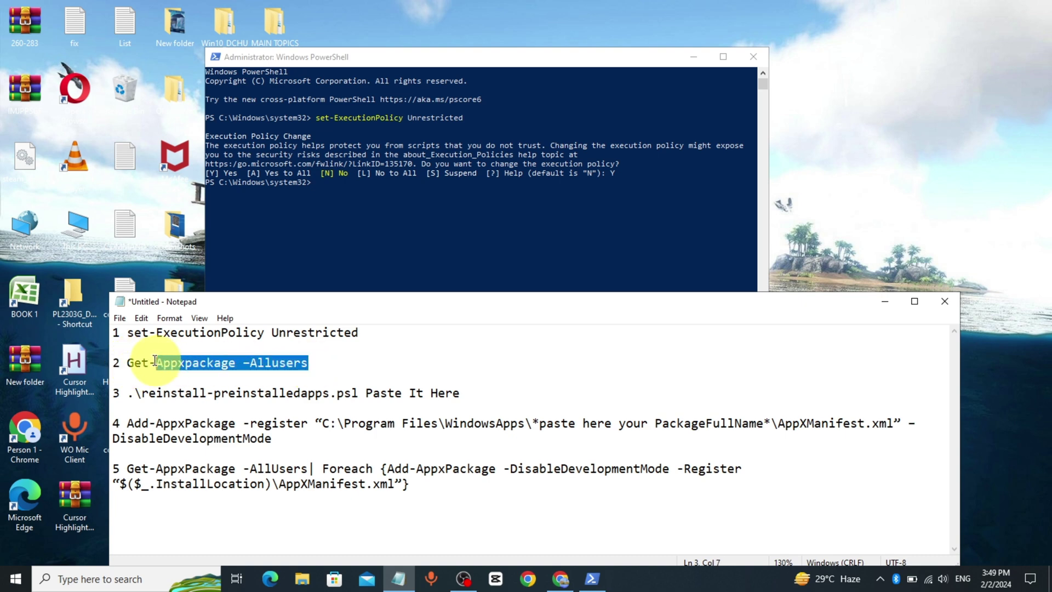
right_click(170, 372)
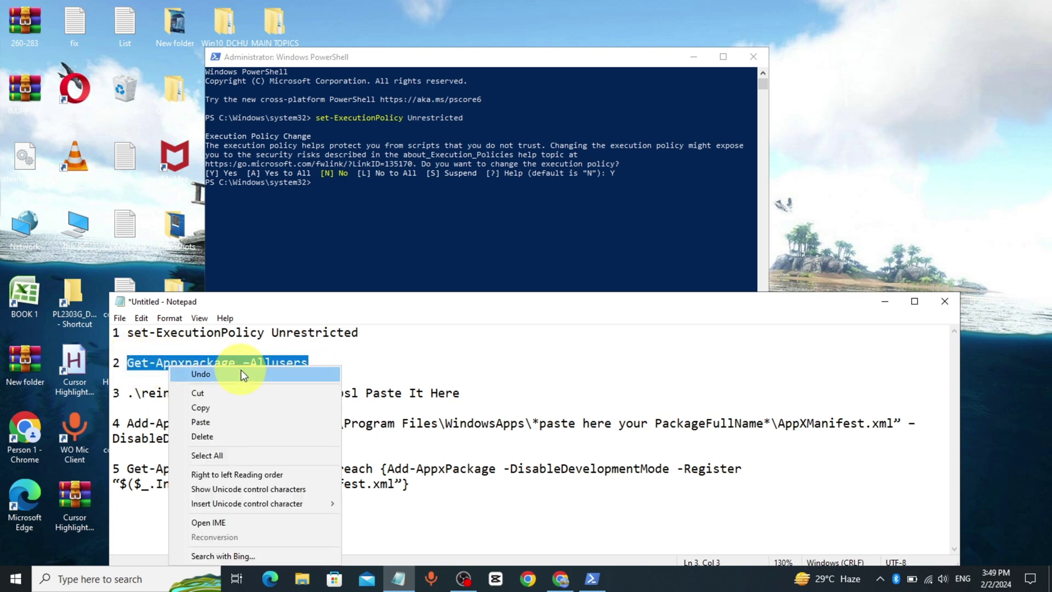
click(235, 410)
click(665, 232)
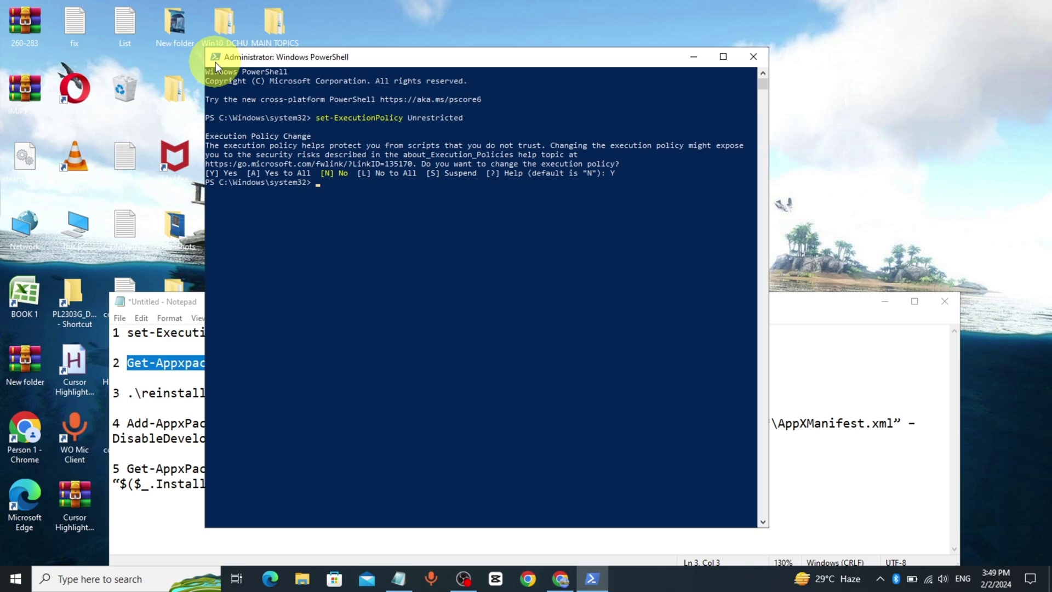
click(215, 61)
click(247, 167)
click(329, 192)
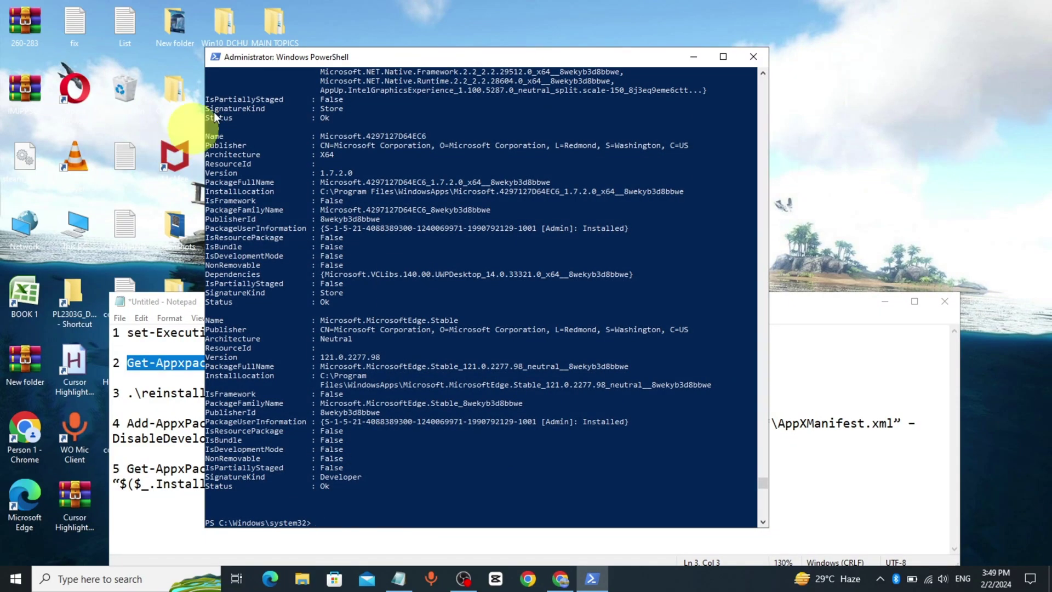
Search the output for microsoft.windowsstore and copy its PackageFullName value.
click(216, 57)
mouse_move(235, 167)
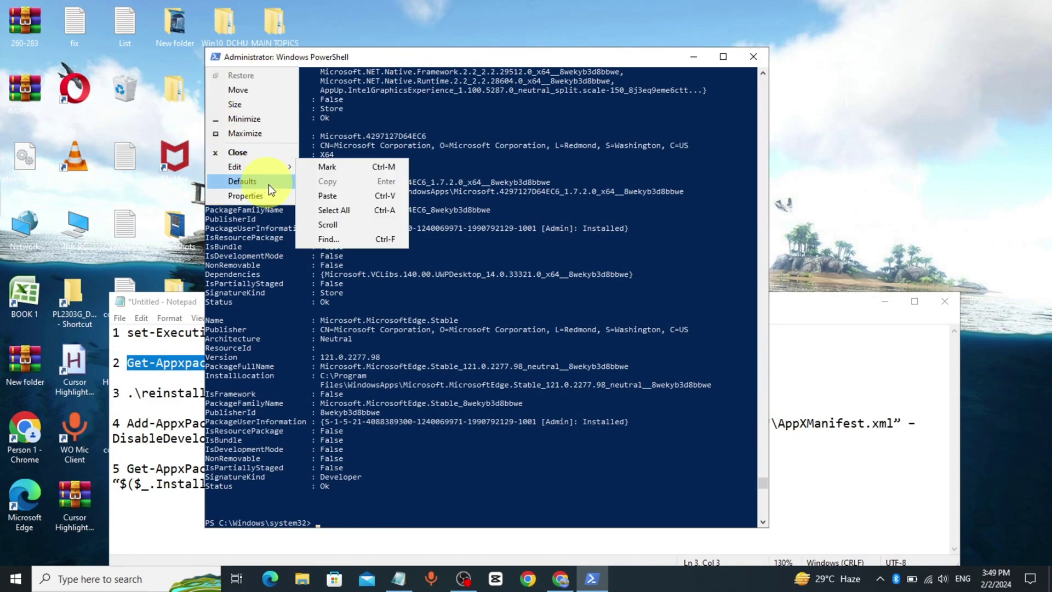
click(341, 238)
text(m)
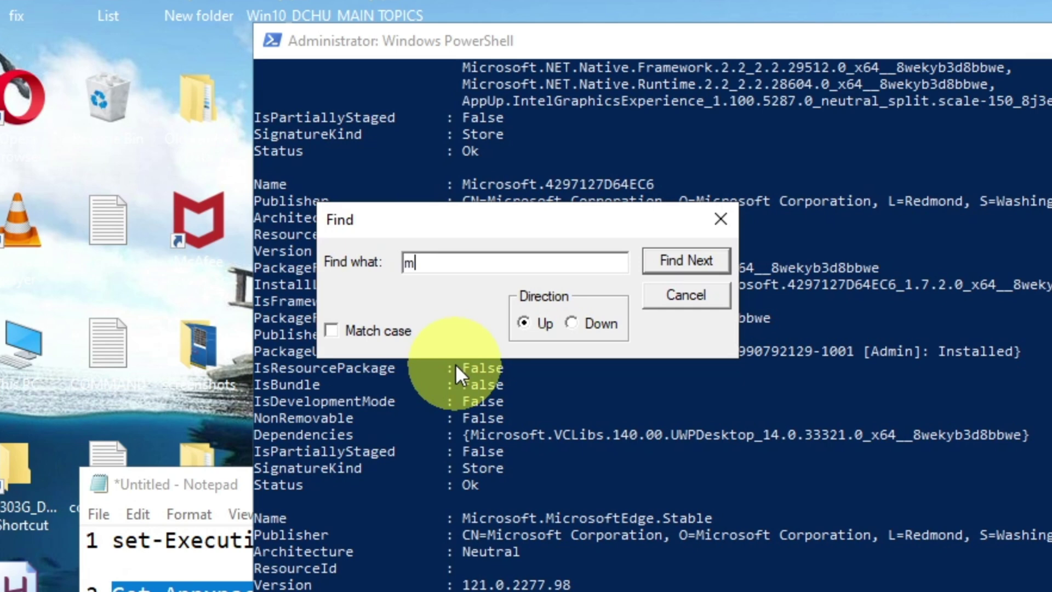
text(icrosoft.windo)
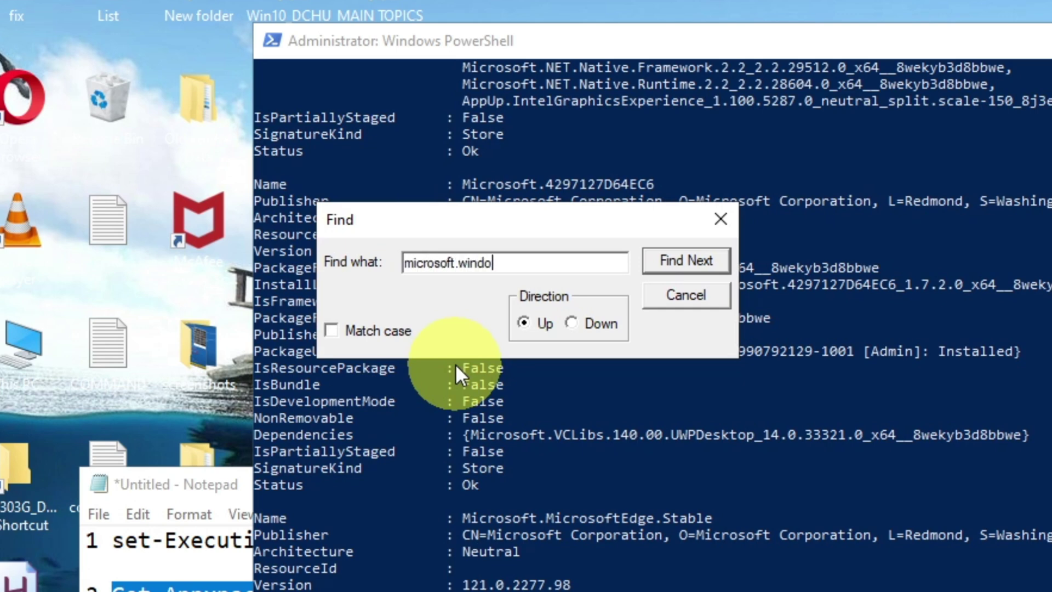
text(wsstore)
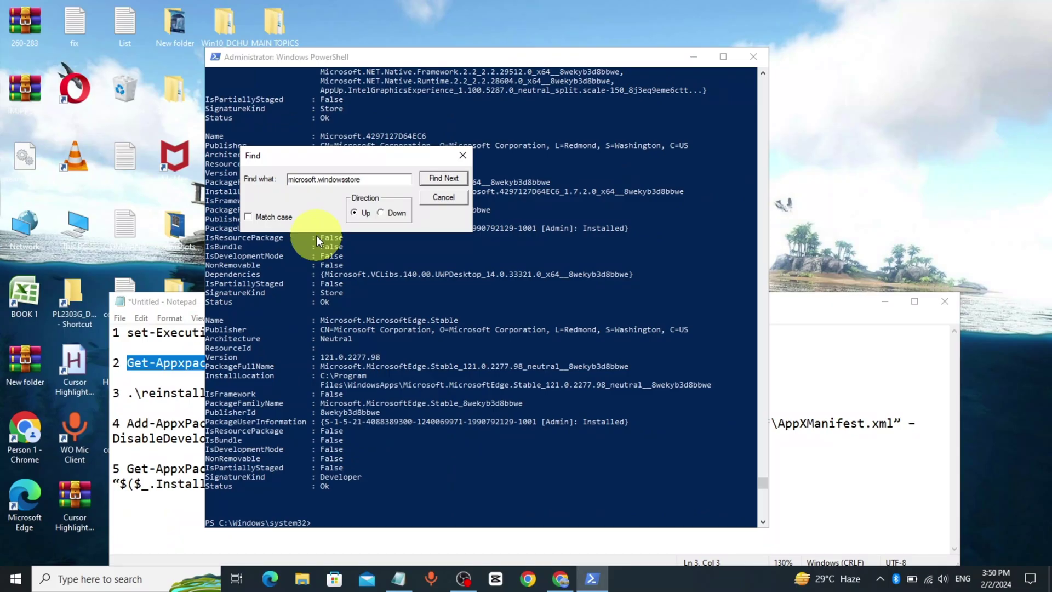
click(443, 179)
click(461, 158)
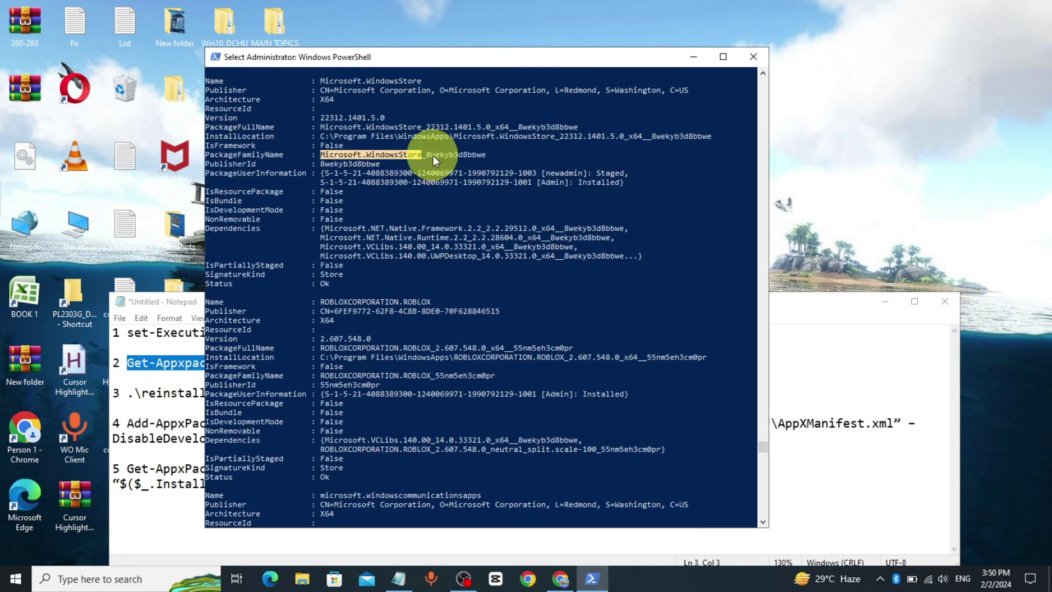
scroll(420, 196, up, 1)
scroll(282, 186, up, 1)
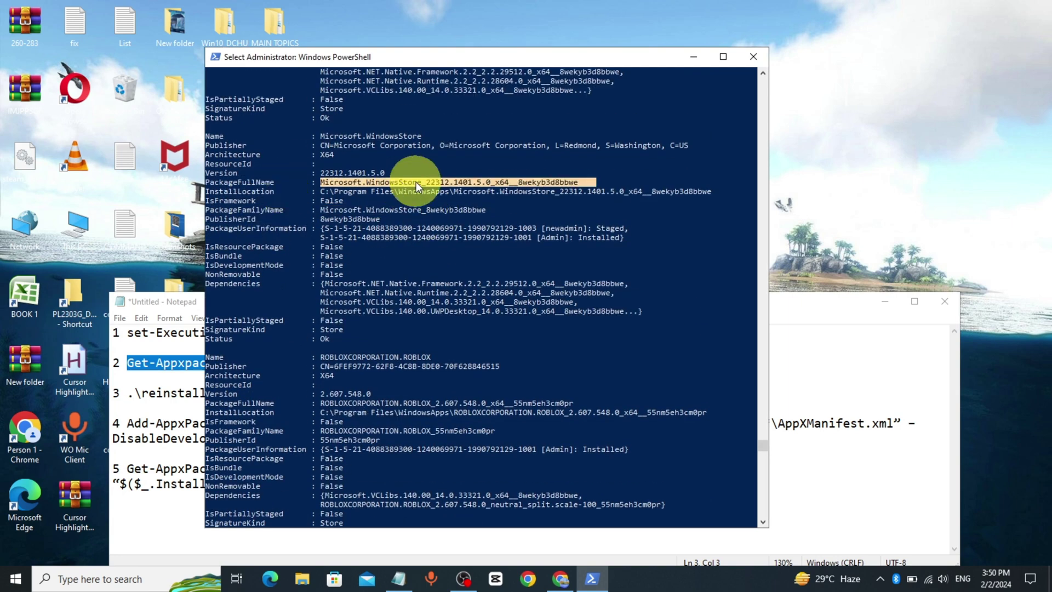
mouse_move(611, 182)
mouse_down()
mouse_move(375, 190)
mouse_move(317, 181)
mouse_up()
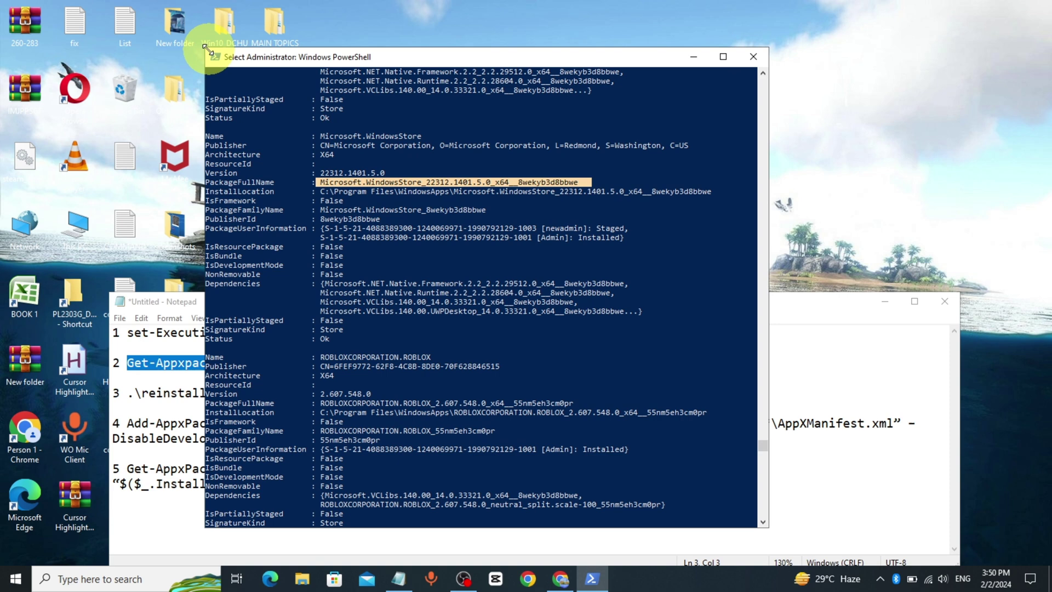
click(215, 57)
click(332, 183)
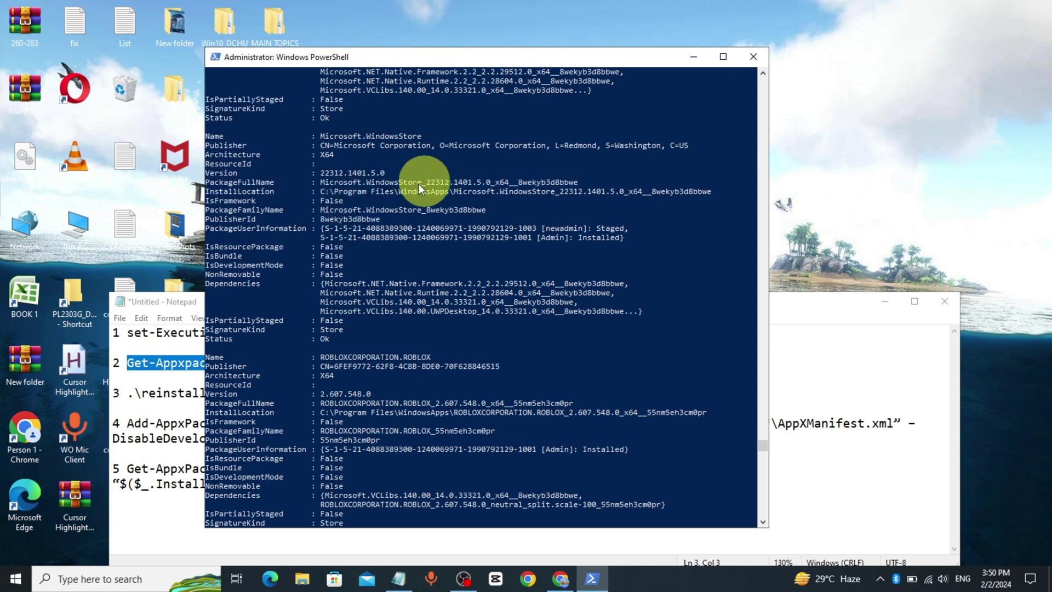
Replace the 'Paste It Here' placeholder on Notepad line 3 with the Store package name.
click(695, 60)
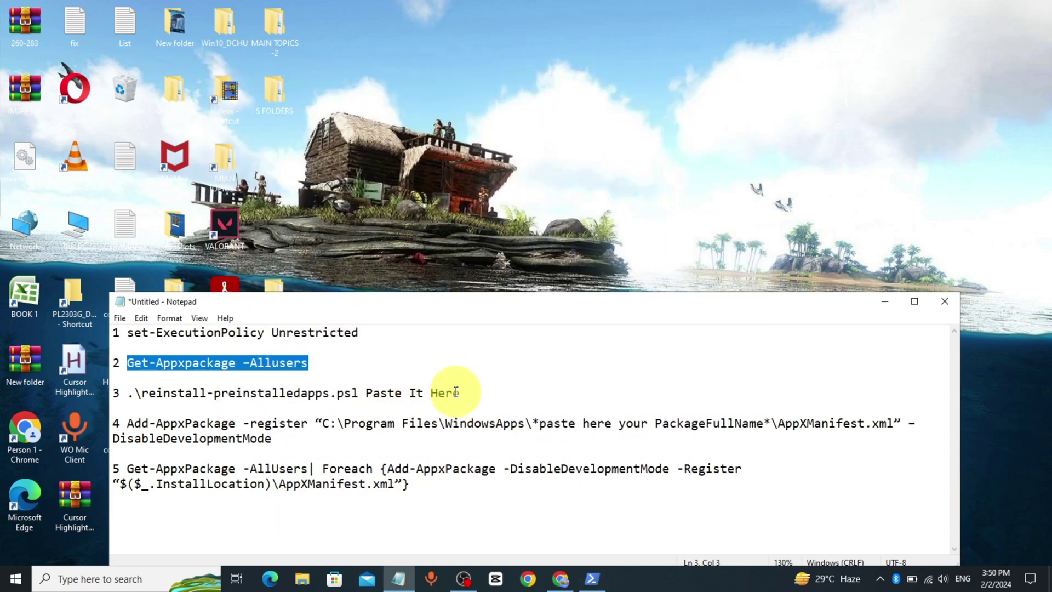
drag(463, 394, 367, 394)
right_click(394, 394)
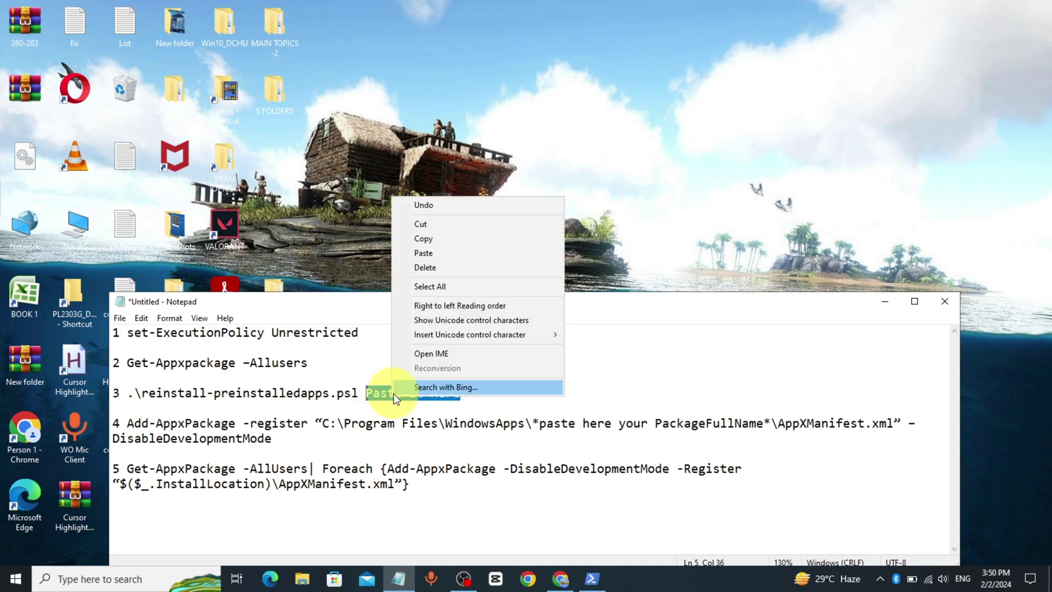
click(442, 256)
Paste the completed .\reinstall-preinstalledapps.psl command from line 3 at the PowerShell prompt.
triple_click(164, 394)
right_click(190, 394)
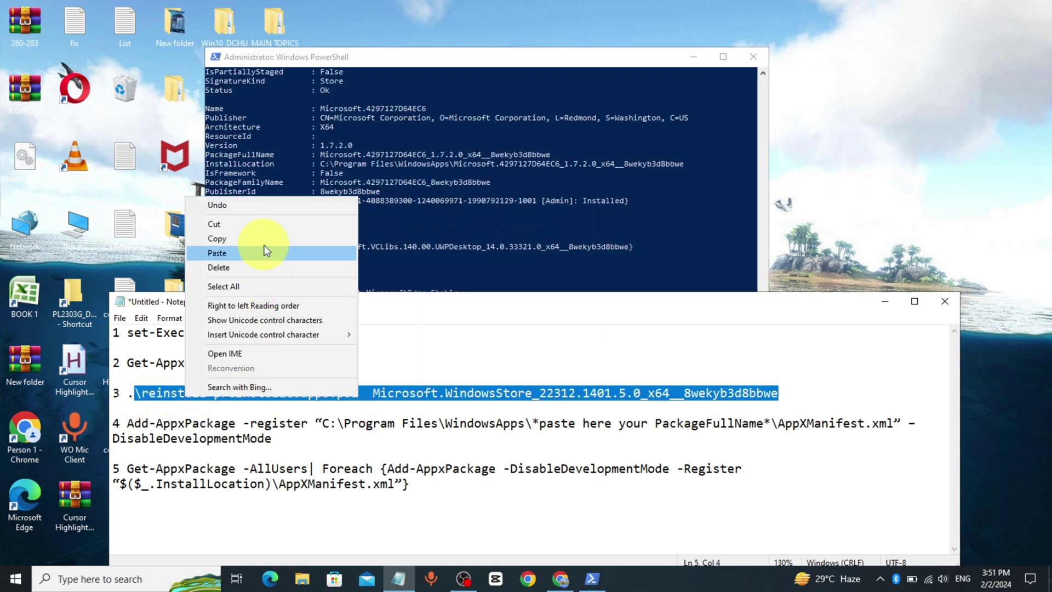
click(215, 251)
click(698, 271)
right_click(280, 57)
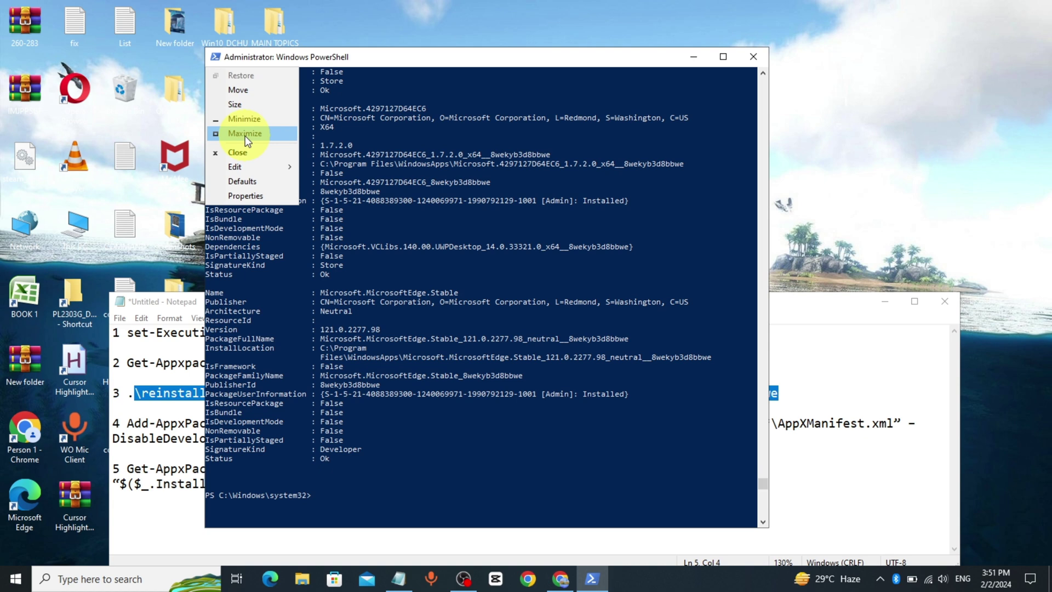
click(238, 165)
click(330, 210)
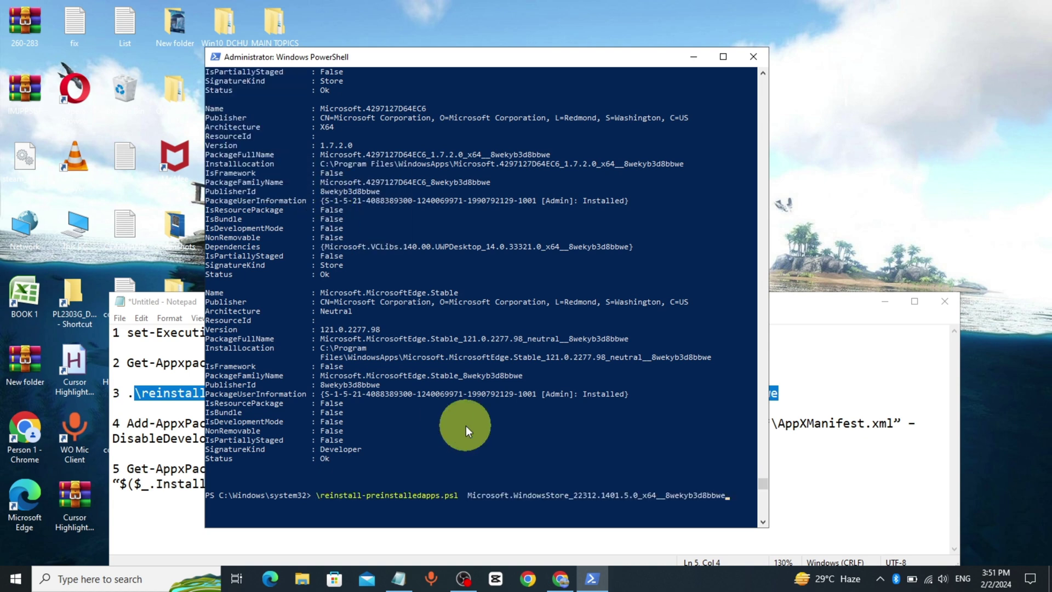
Run the reinstall command, then put the Store package name into Notepad's command 4.
key(Return)
key(alt+Tab)
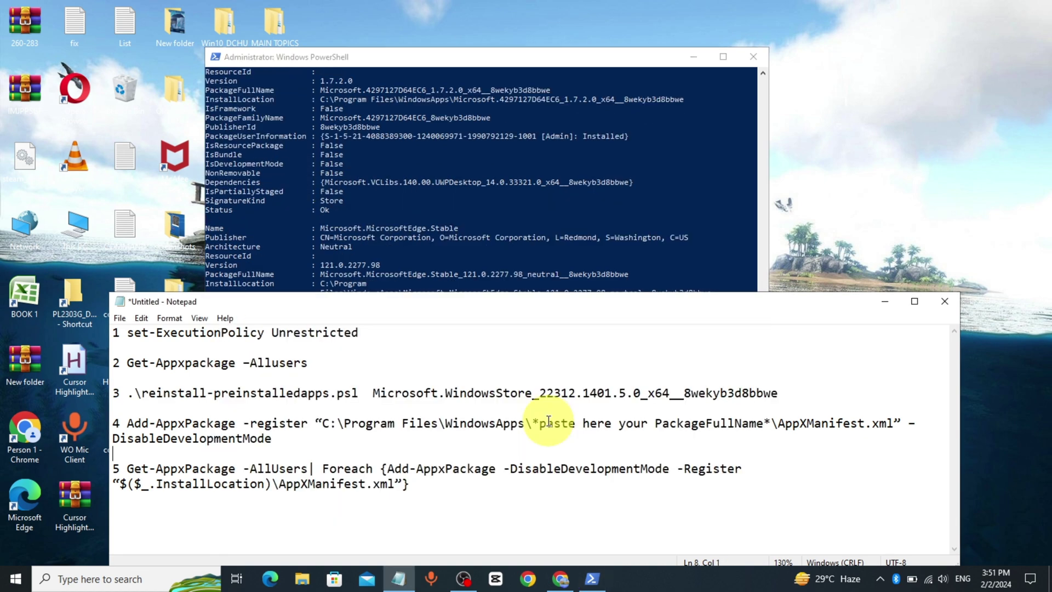
mouse_move(793, 393)
mouse_down()
mouse_move(115, 393)
mouse_move(372, 394)
mouse_up()
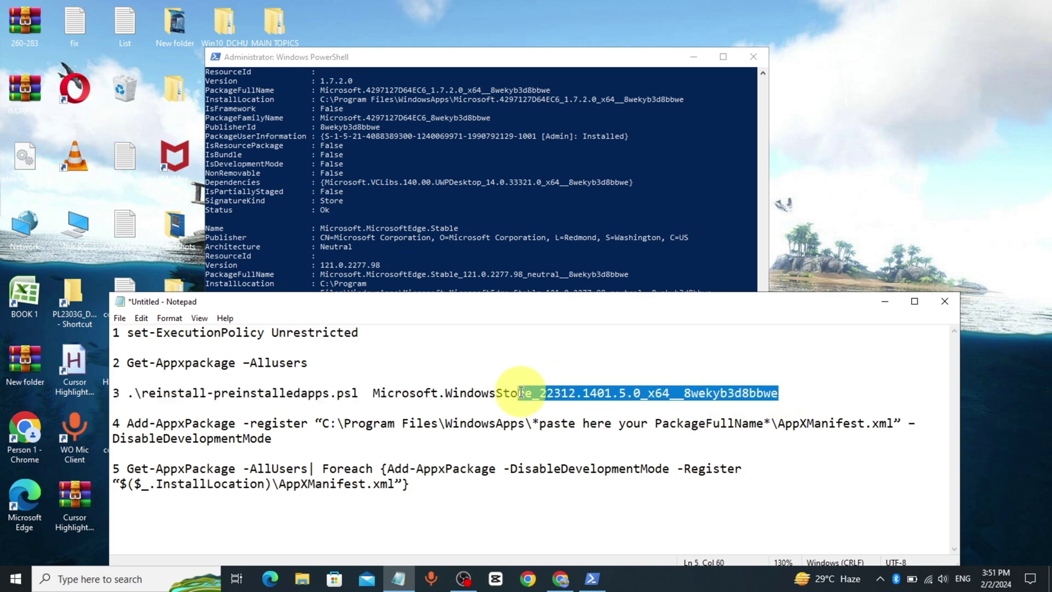
right_click(483, 393)
click(510, 247)
drag(539, 423, 732, 424)
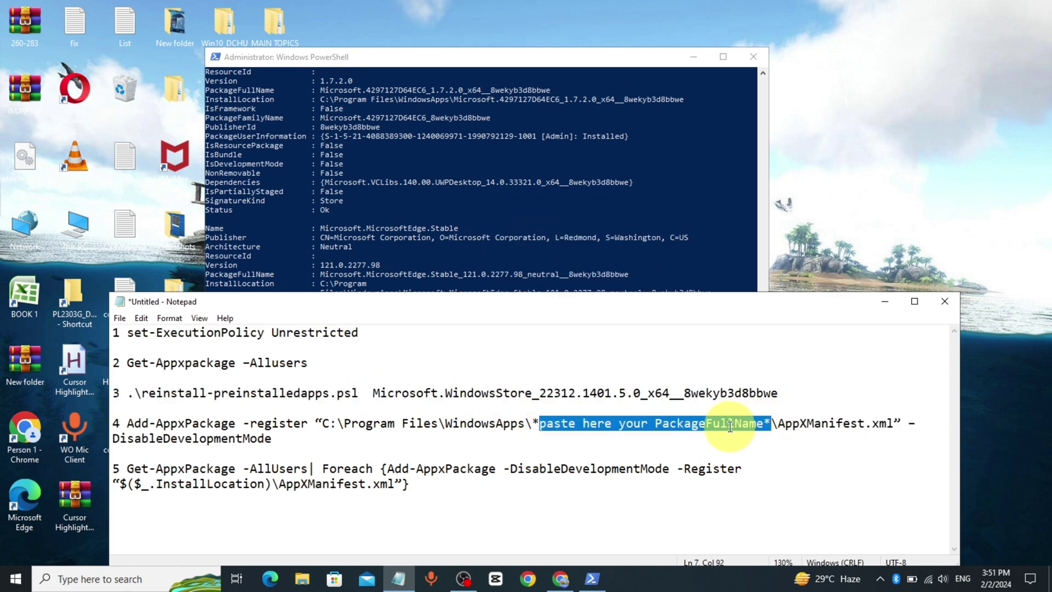
key(ctrl+v)
Paste the completed Add-AppxPackage command 4 at the PowerShell prompt.
drag(830, 438, 128, 424)
right_click(205, 423)
click(271, 299)
click(442, 489)
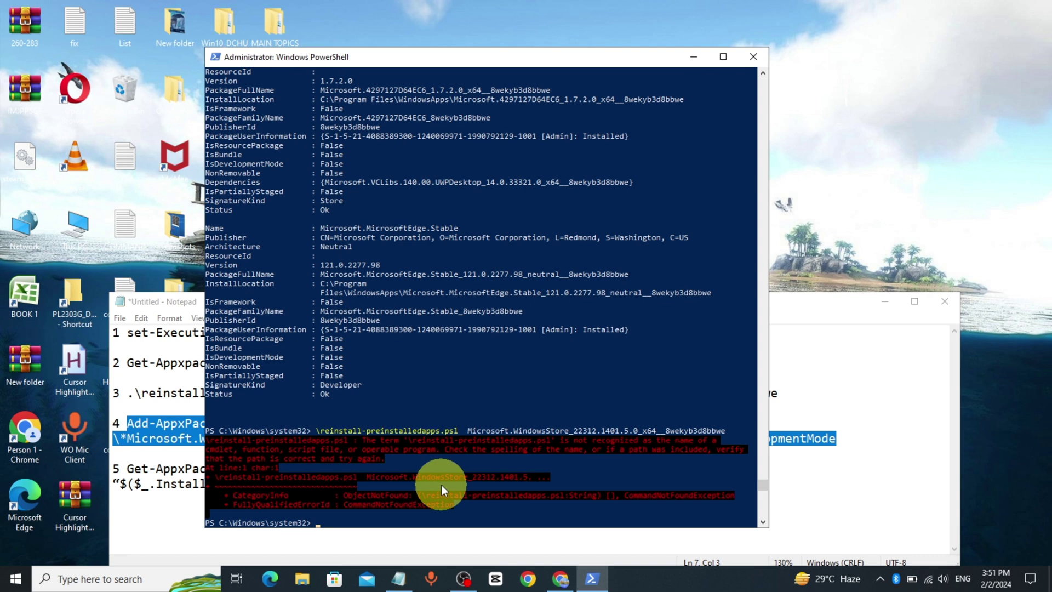
click(216, 57)
click(270, 166)
click(341, 199)
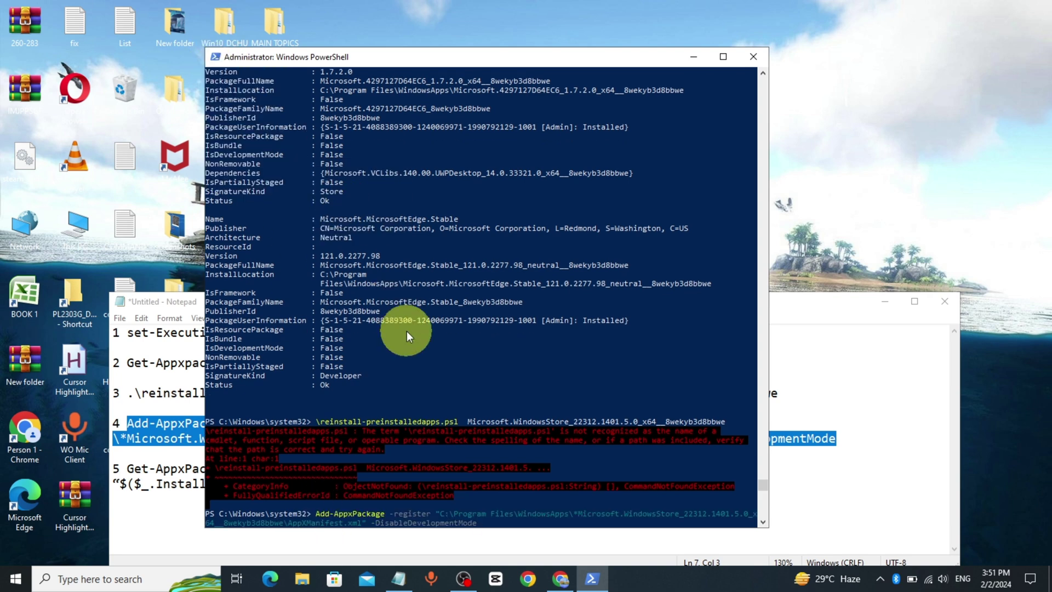
Run the Store registration command and copy the fifth command from Notepad.
key(Return)
click(407, 461)
drag(411, 483, 130, 467)
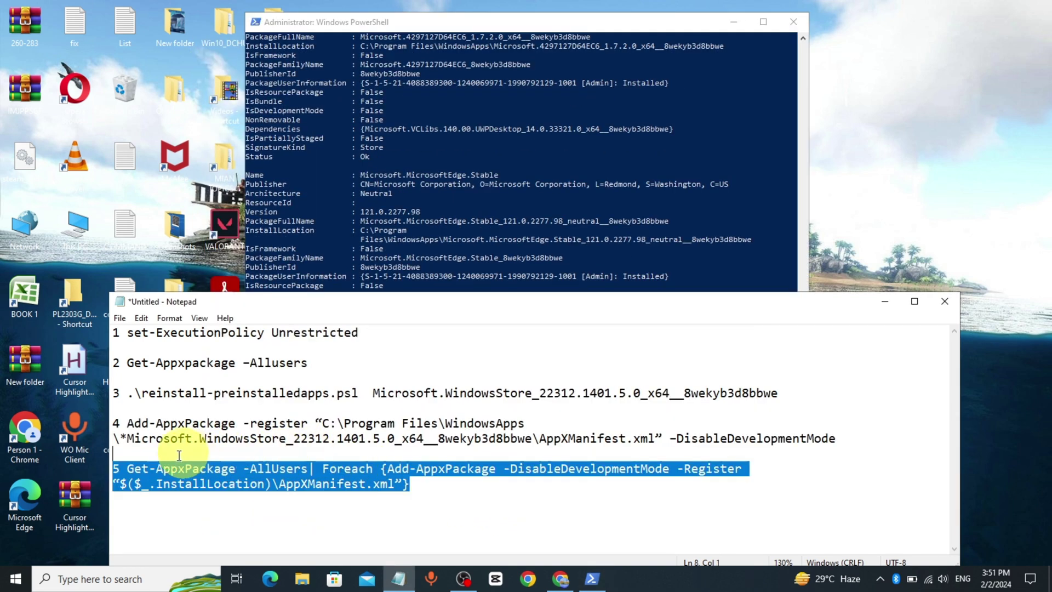
right_click(168, 473)
click(235, 316)
Paste the all-users re-register command into PowerShell and run it.
click(646, 269)
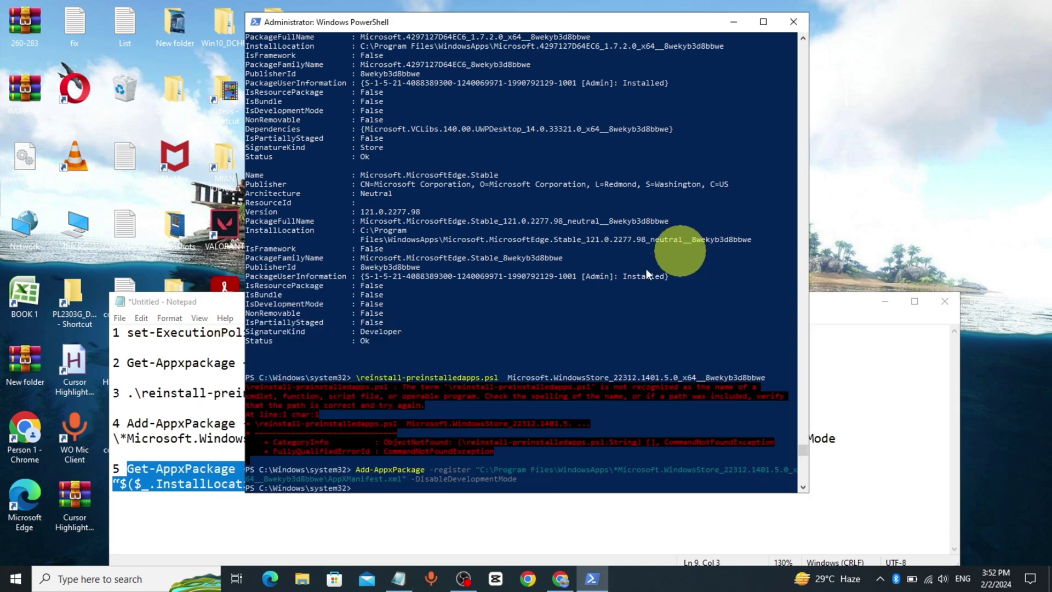
click(255, 22)
click(298, 142)
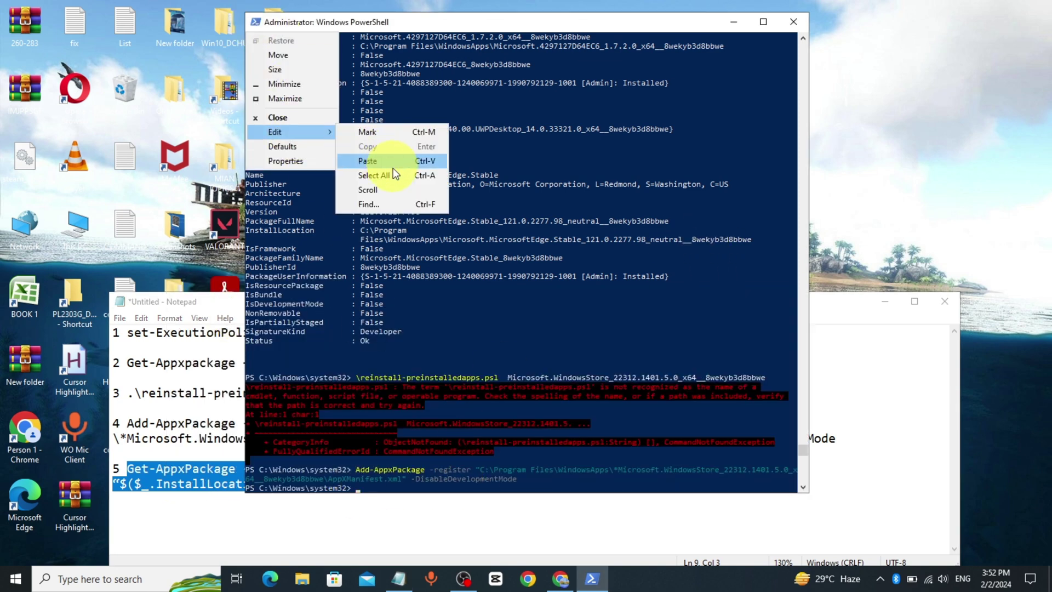
click(394, 168)
key(Return)
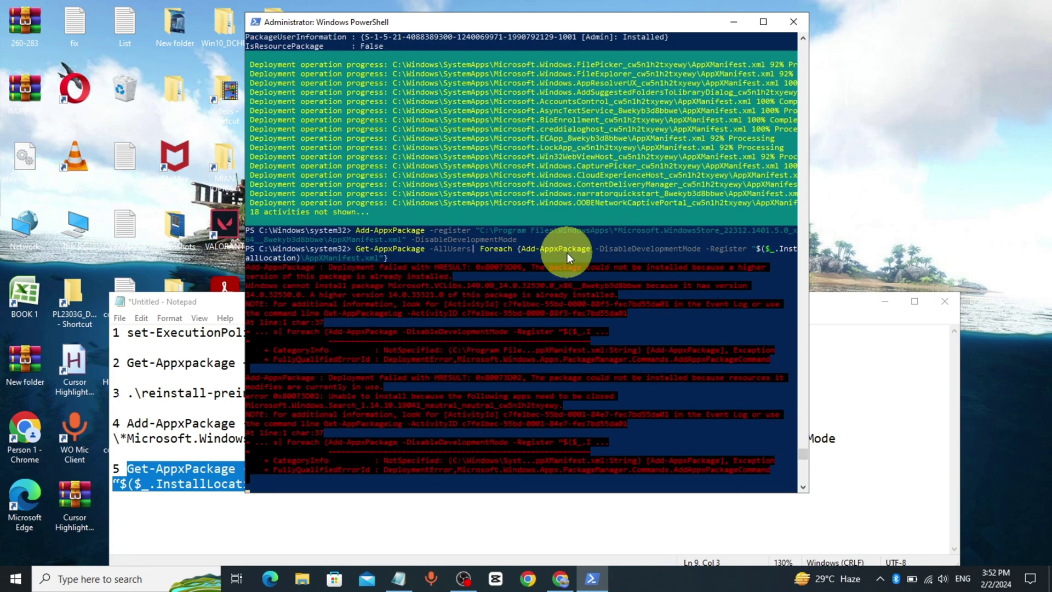
Minimize PowerShell and Notepad, then use Windows search to find Microsoft Store.
click(734, 22)
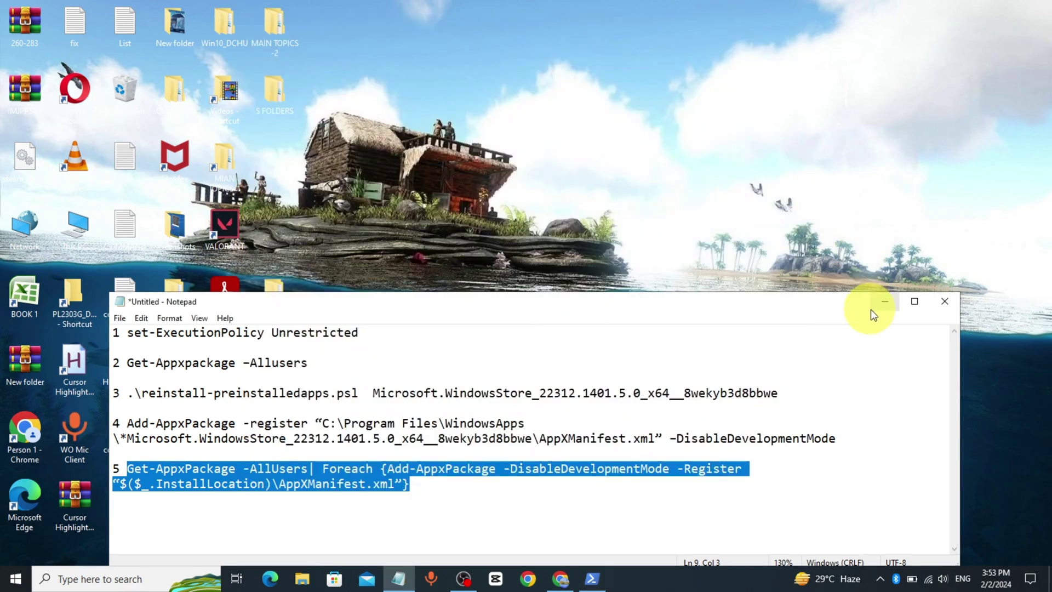
click(886, 301)
click(115, 579)
text(microsoft)
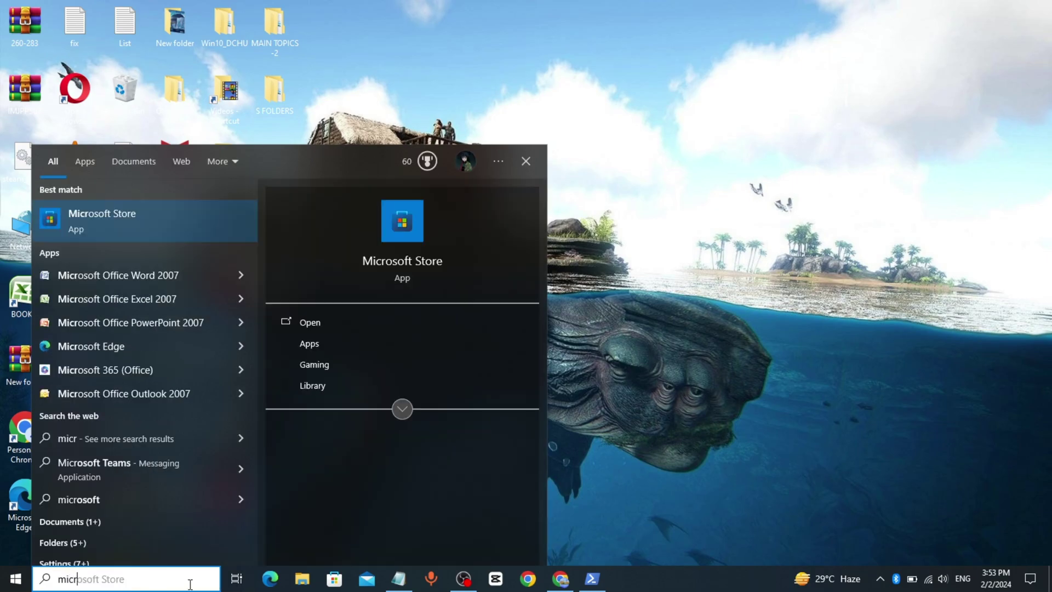